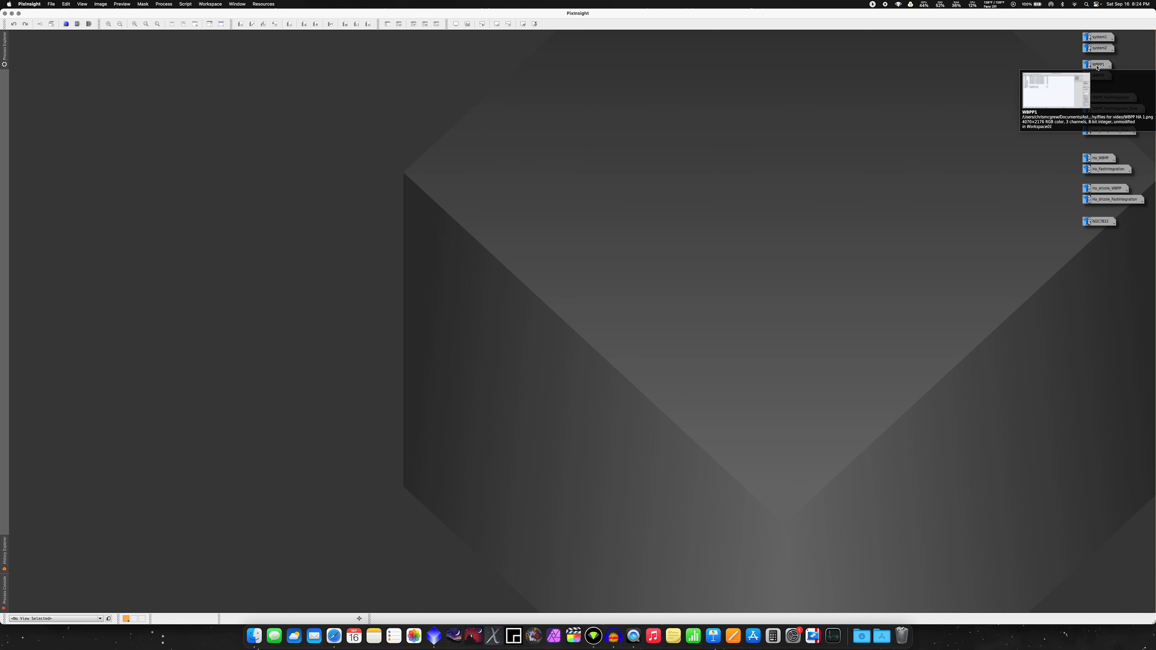
Step: View the NGC7822 image at full window size and minimize it back to its icon
left_click(1100, 221)
double_click(1100, 221)
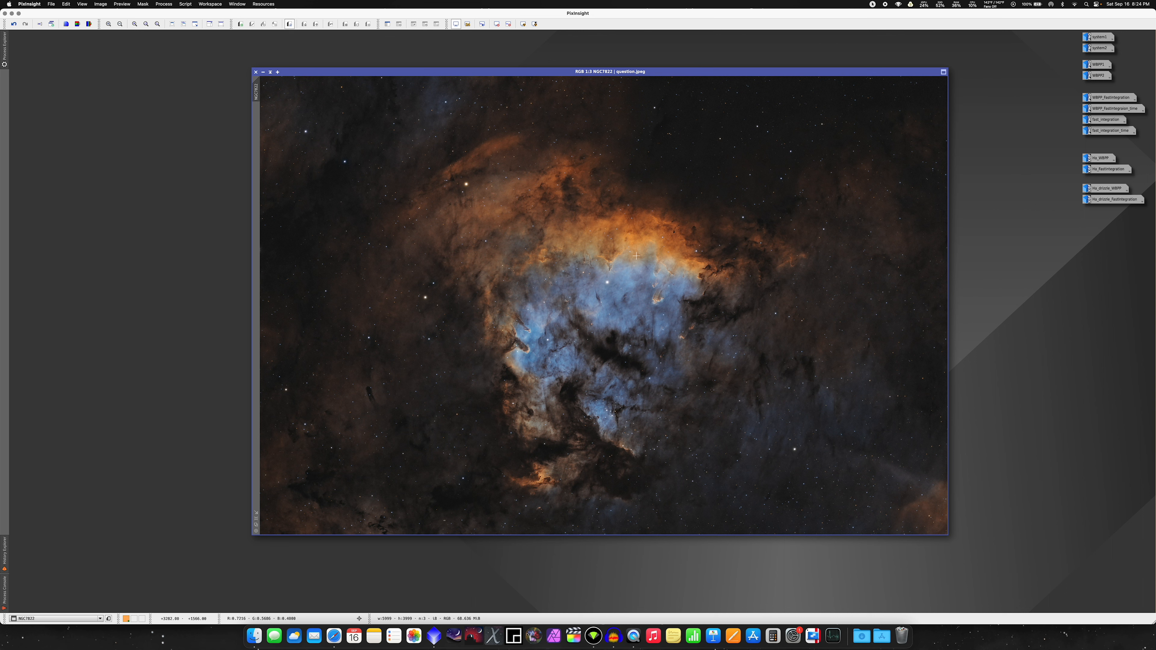
left_click(635, 173)
left_click(539, 237)
left_click(538, 238)
left_click(263, 72)
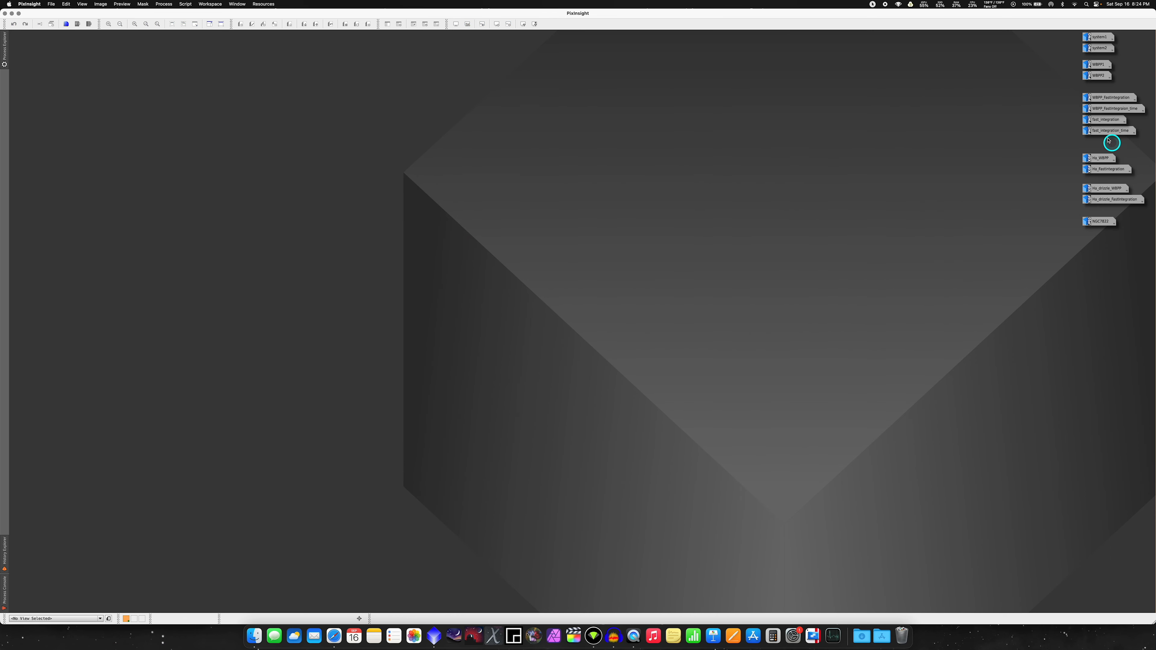
Step: Review the WBPP1 pipeline screenshot and the WBPP2 execution monitor screenshot, and minimize both
double_click(1102, 66)
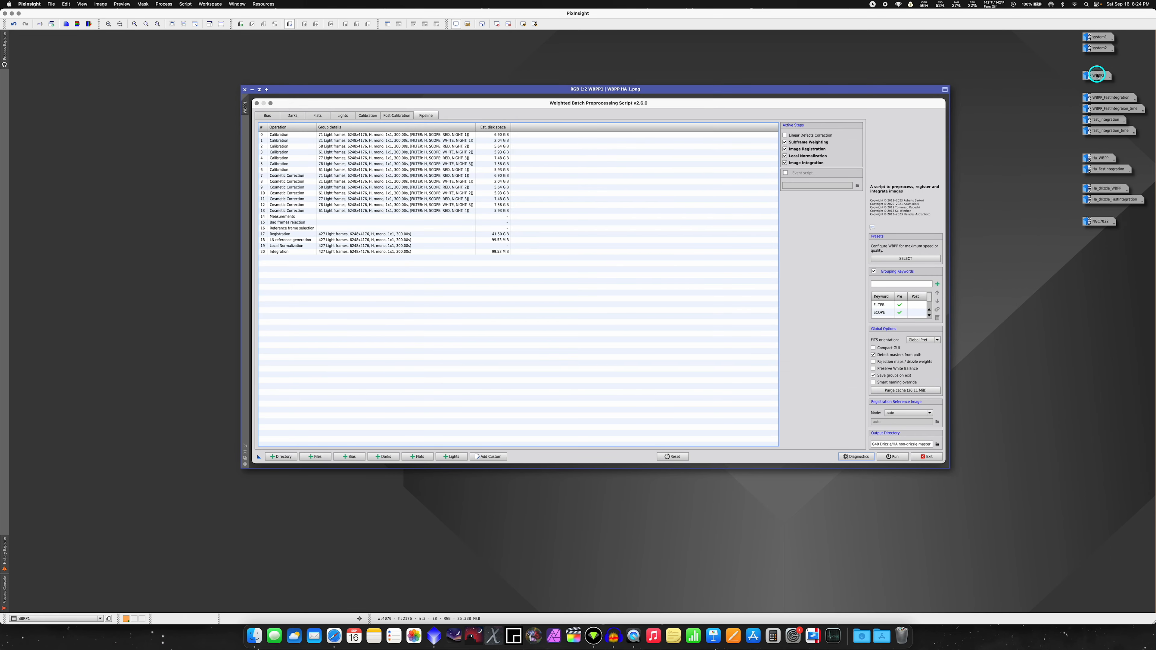
left_click(1097, 76)
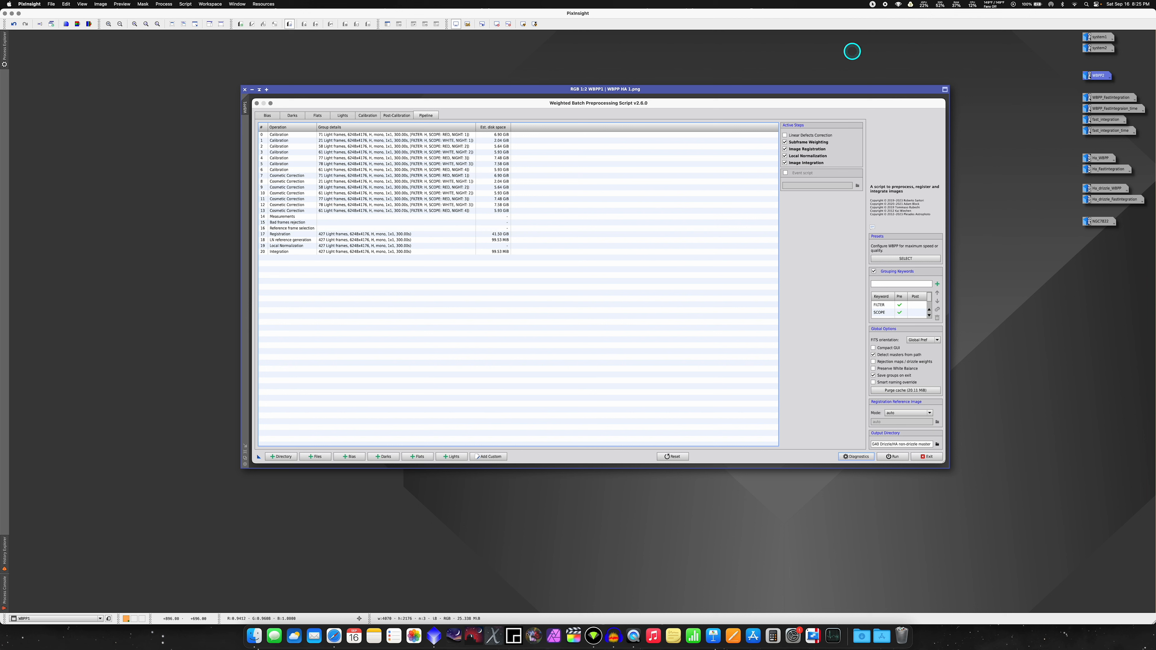
mouse_move(1091, 75)
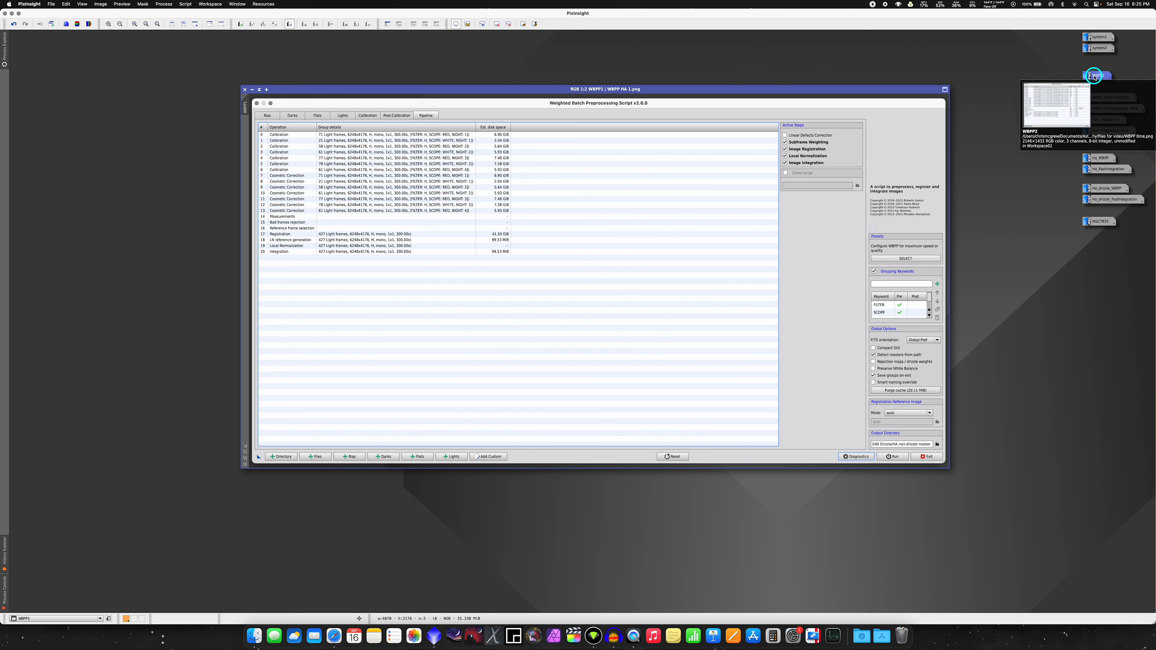
double_click(1095, 77)
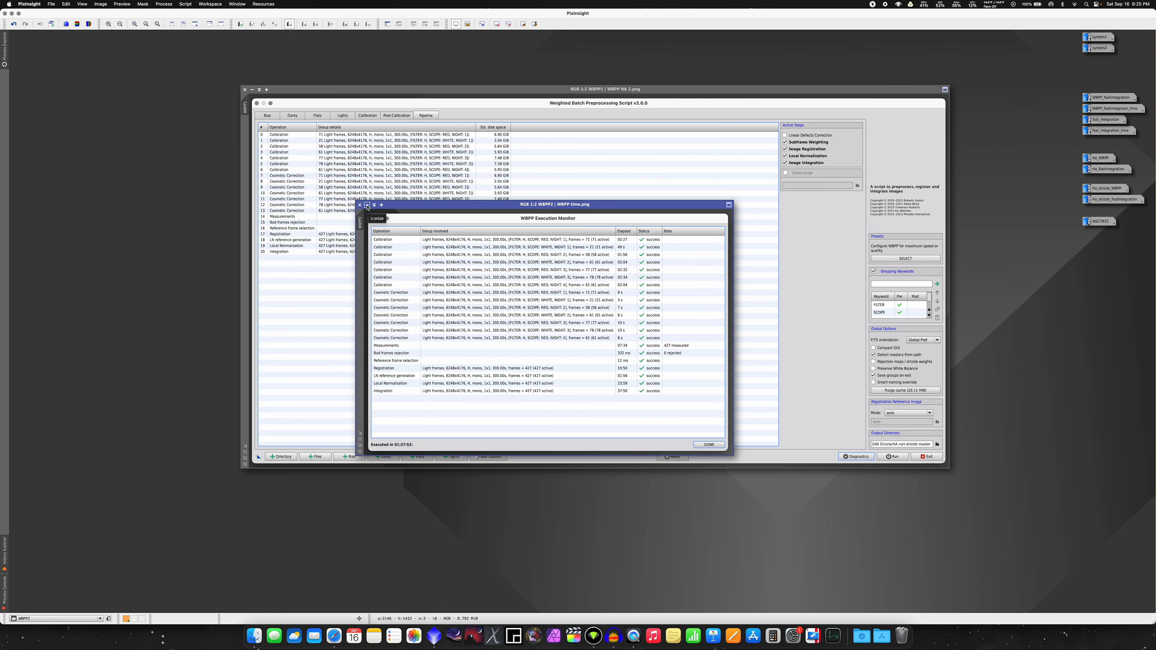
left_click(367, 205)
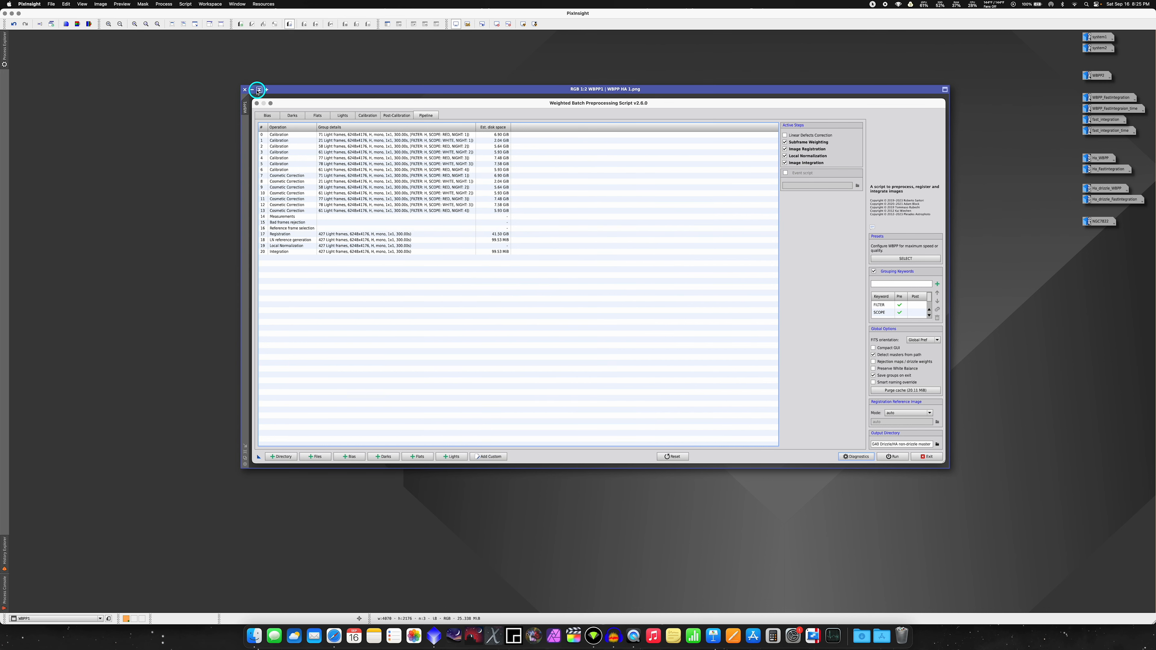
left_click(253, 90)
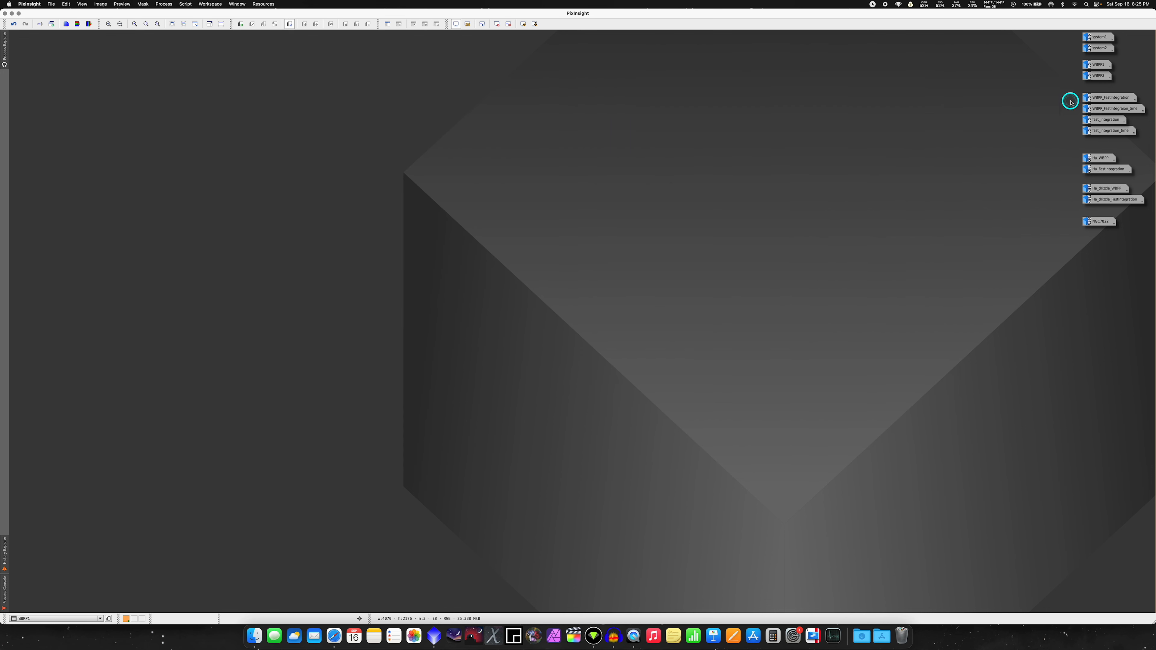
Step: Open the WBPP_FastIntegration pipeline screenshot together with its execution time screenshot
double_click(1118, 99)
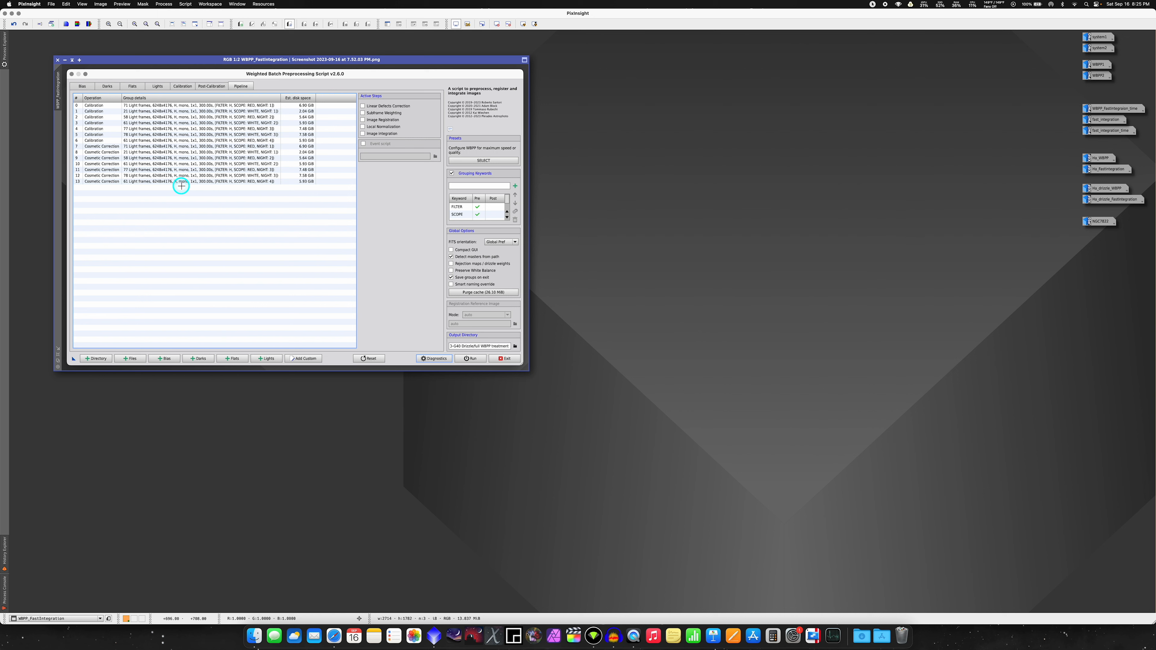
left_click(1115, 110)
double_click(1115, 110)
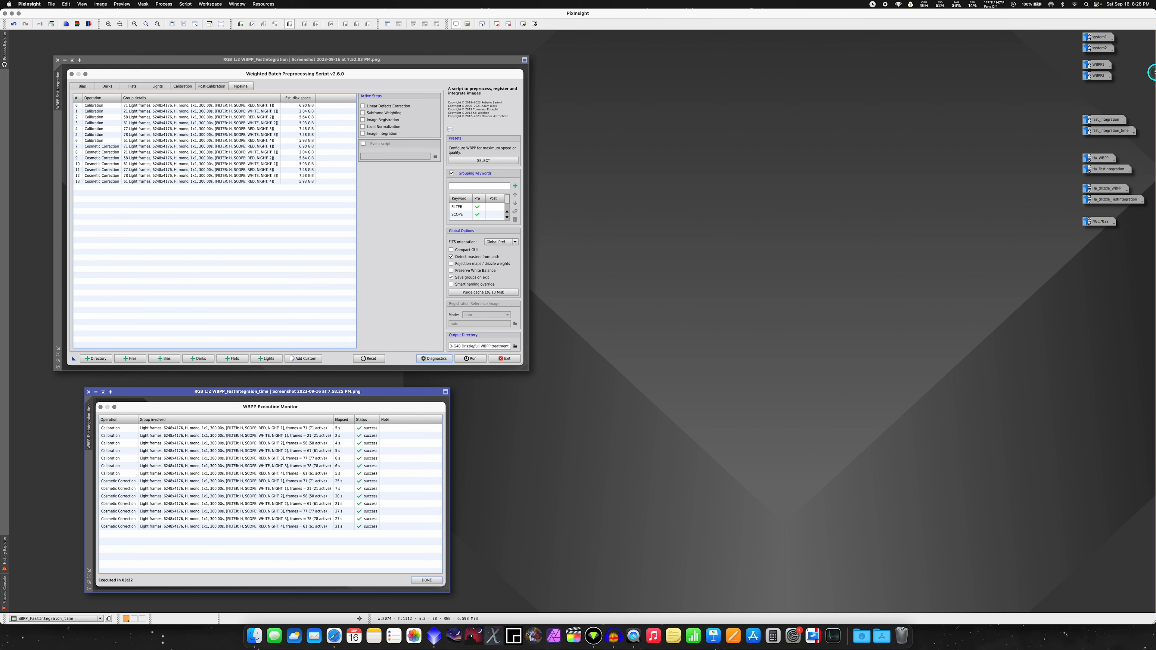
Step: Recheck the full WBPP pipeline and its execution times in WBPP1 and WBPP2, minimizing each one after viewing
left_click(1101, 67)
double_click(1101, 67)
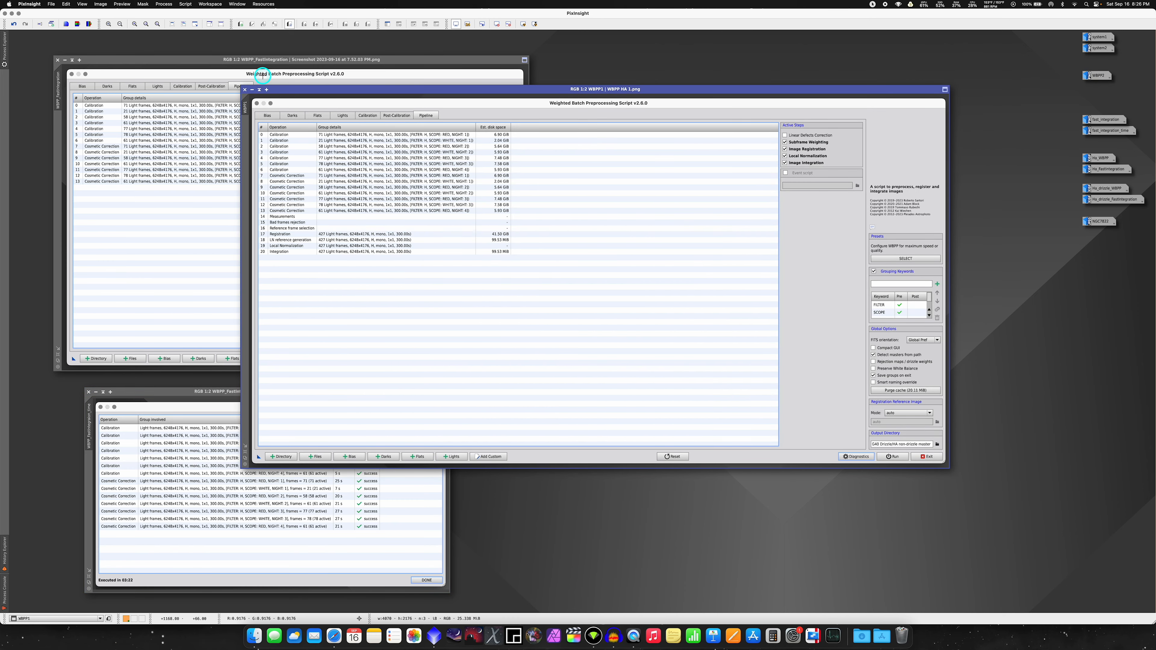
left_click(252, 89)
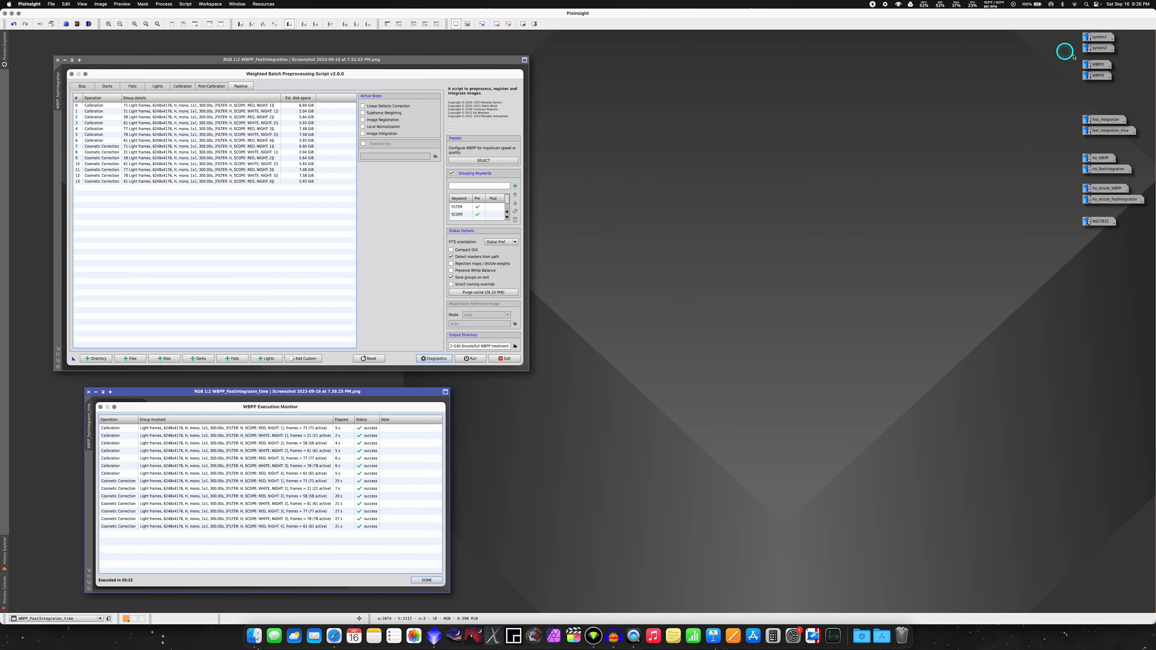
double_click(1098, 76)
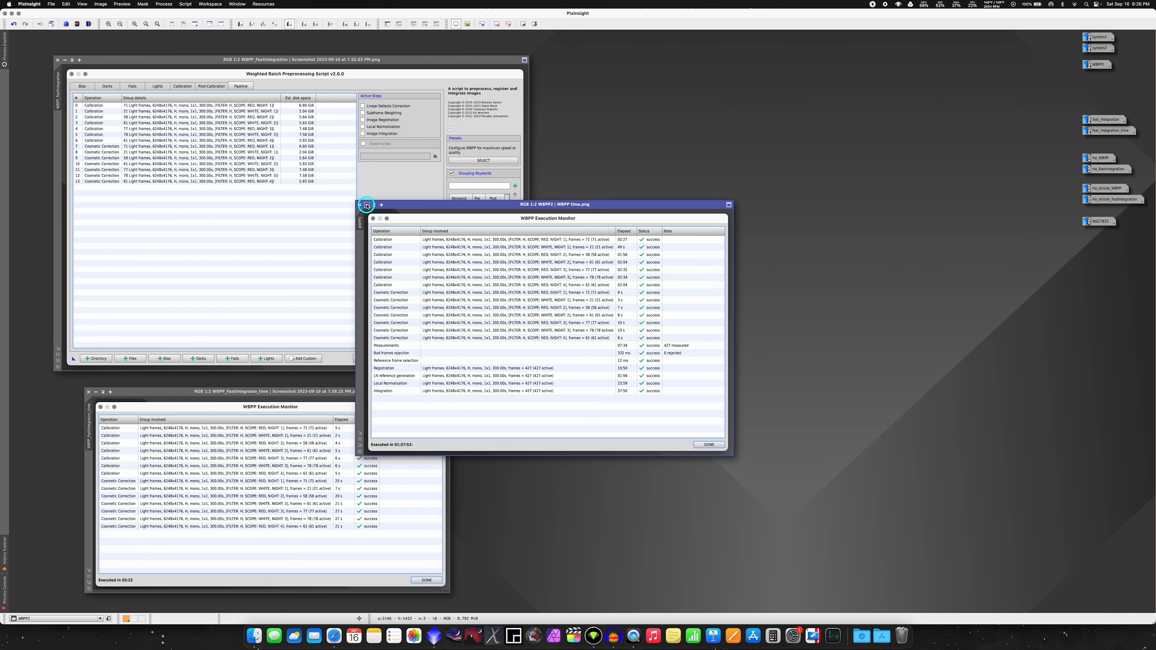
left_click(367, 205)
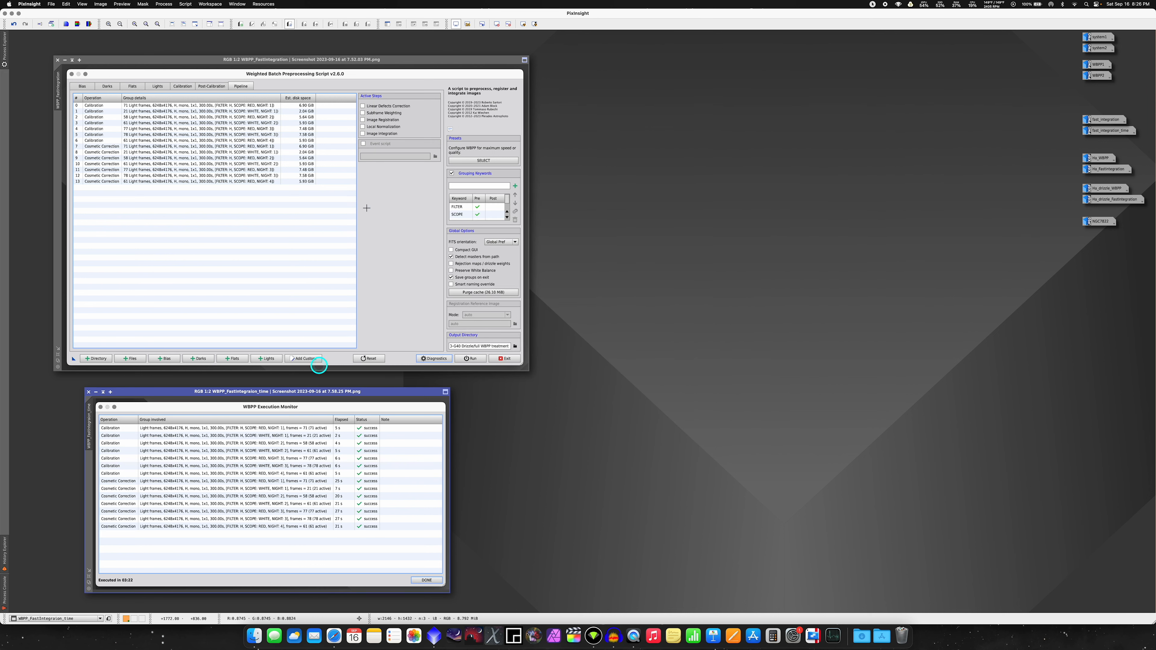
Step: Open the fast_integration settings and fast_integration_time console screenshots and compare the run time with the WBPP2 execution monitor
double_click(1095, 119)
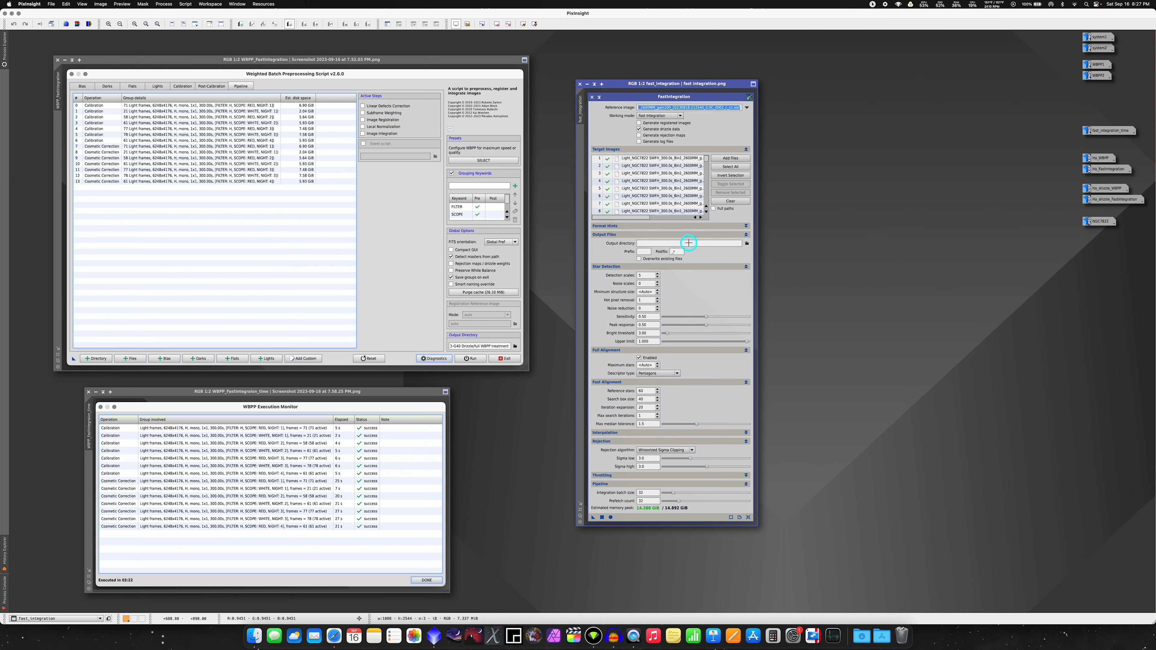
double_click(1106, 136)
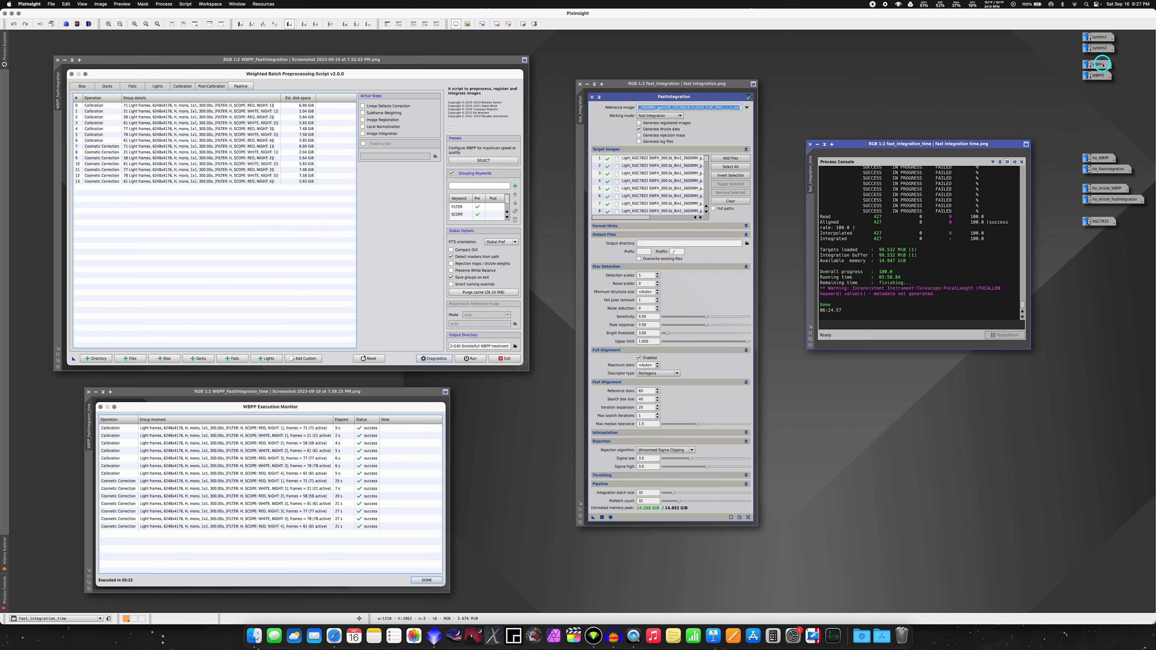
left_click(1098, 76)
double_click(1098, 77)
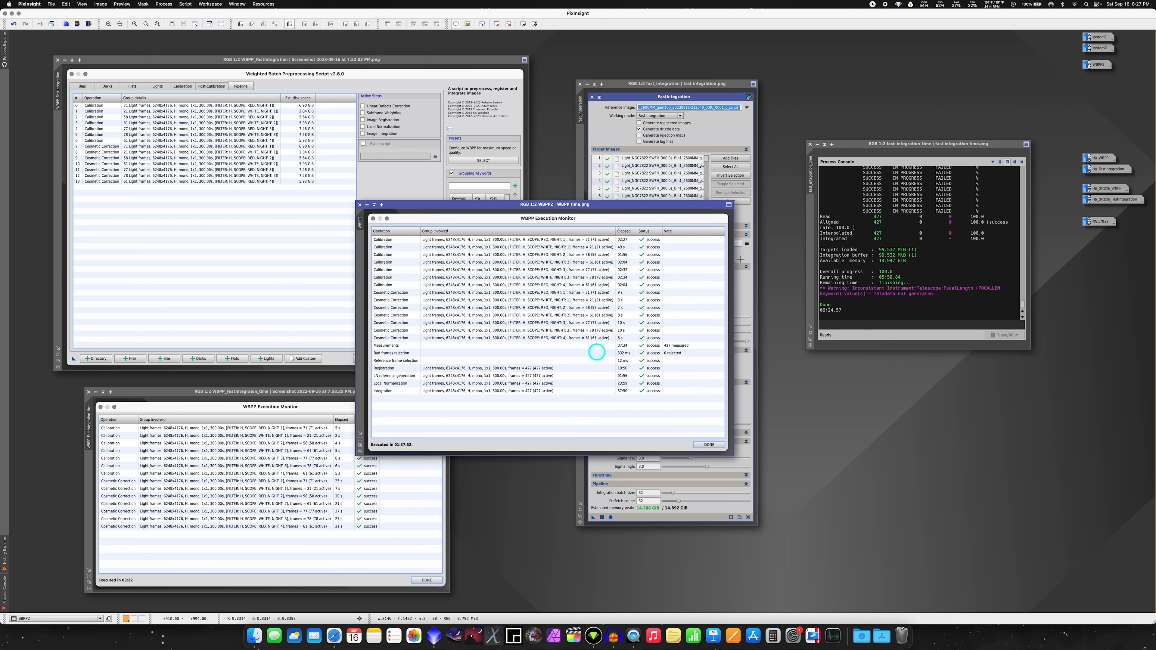
left_click(367, 205)
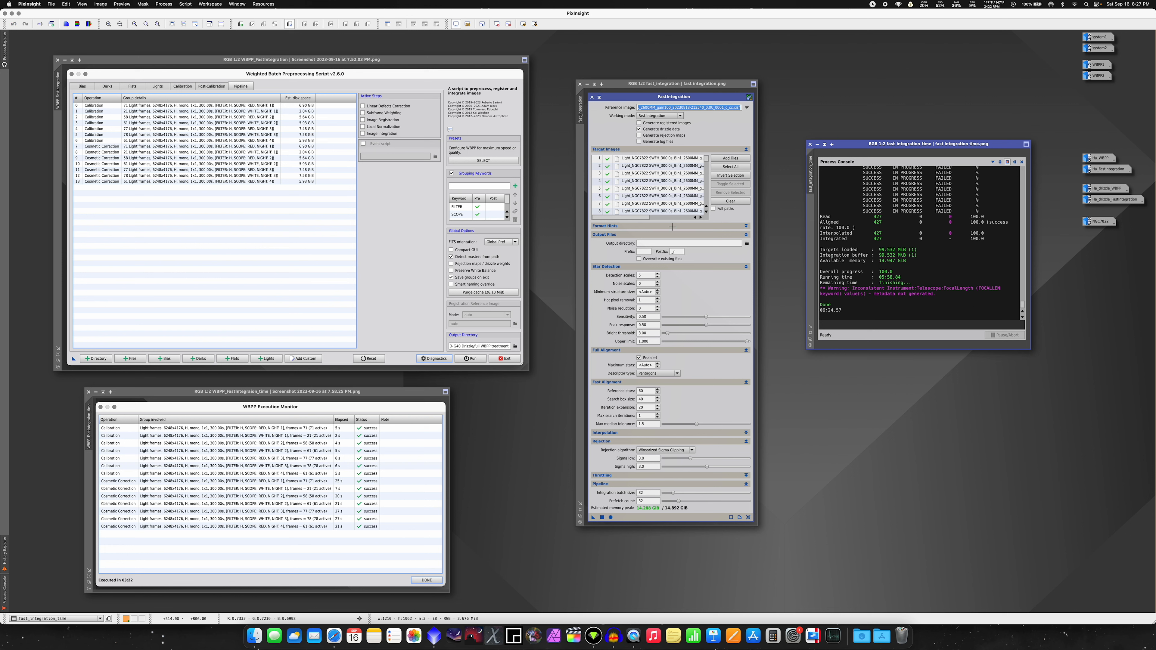
left_click(929, 162)
left_click(656, 196)
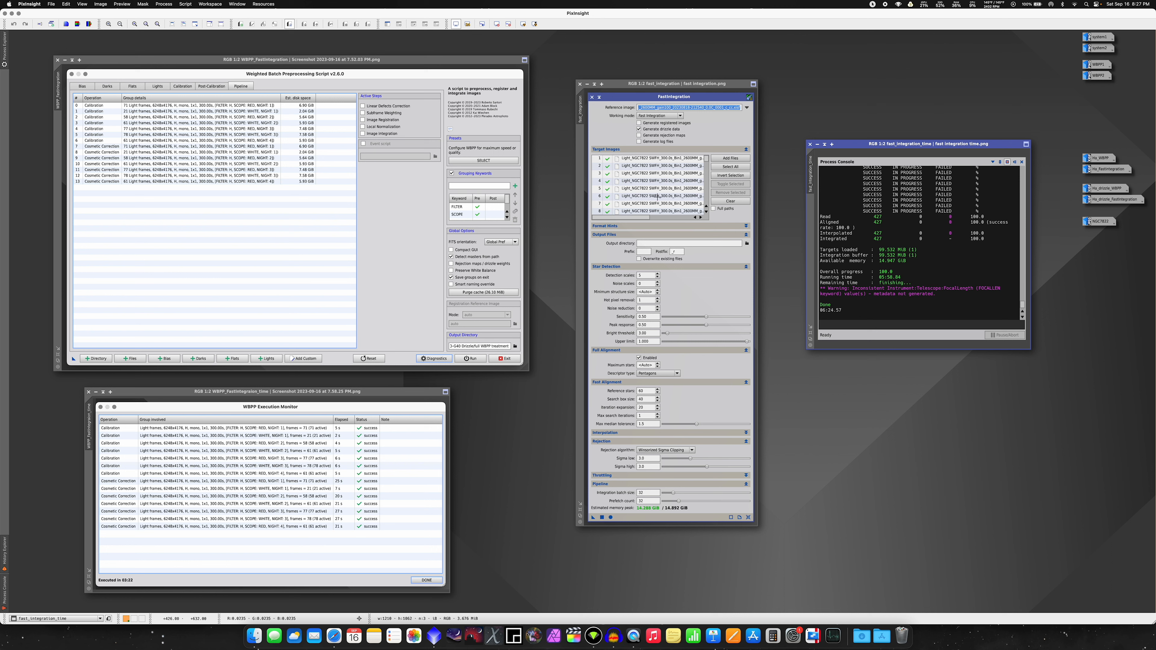
Step: Minimize the two fast integration screenshots and the two WBPP_FastIntegration screenshots to clear the workspace
left_click(817, 145)
left_click(587, 84)
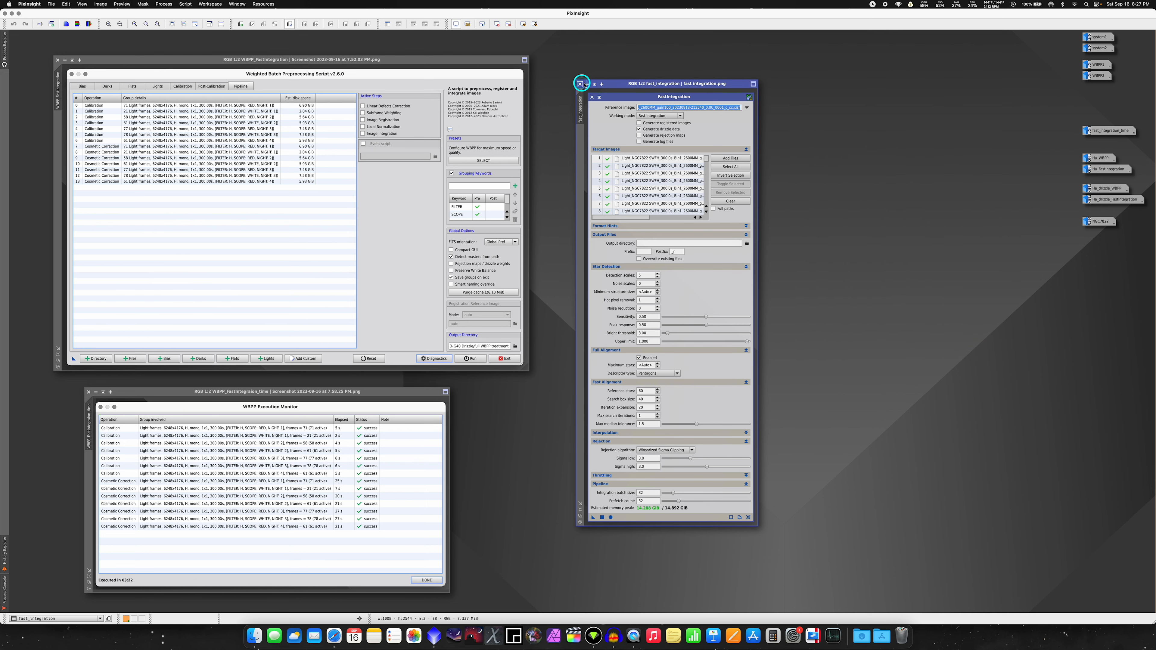
left_click(65, 60)
left_click(96, 392)
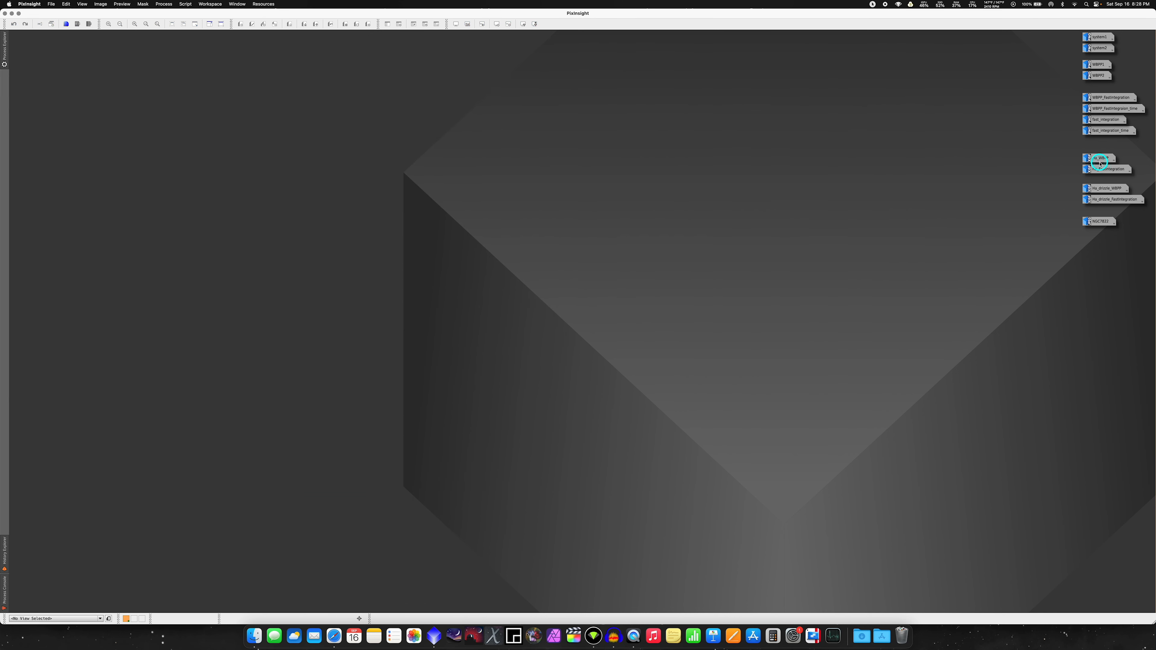
Step: Open the Ha_WBPP and Ha_FastIntegration images side by side and review the processing history of Ha_WBPP
double_click(1100, 159)
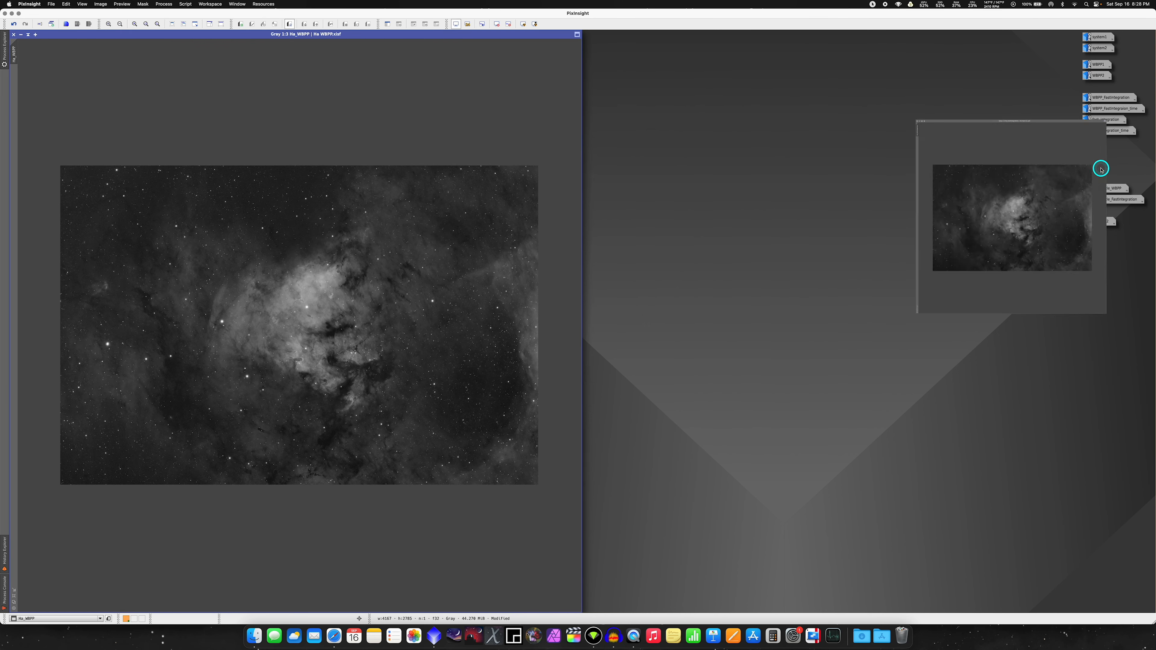
double_click(1101, 166)
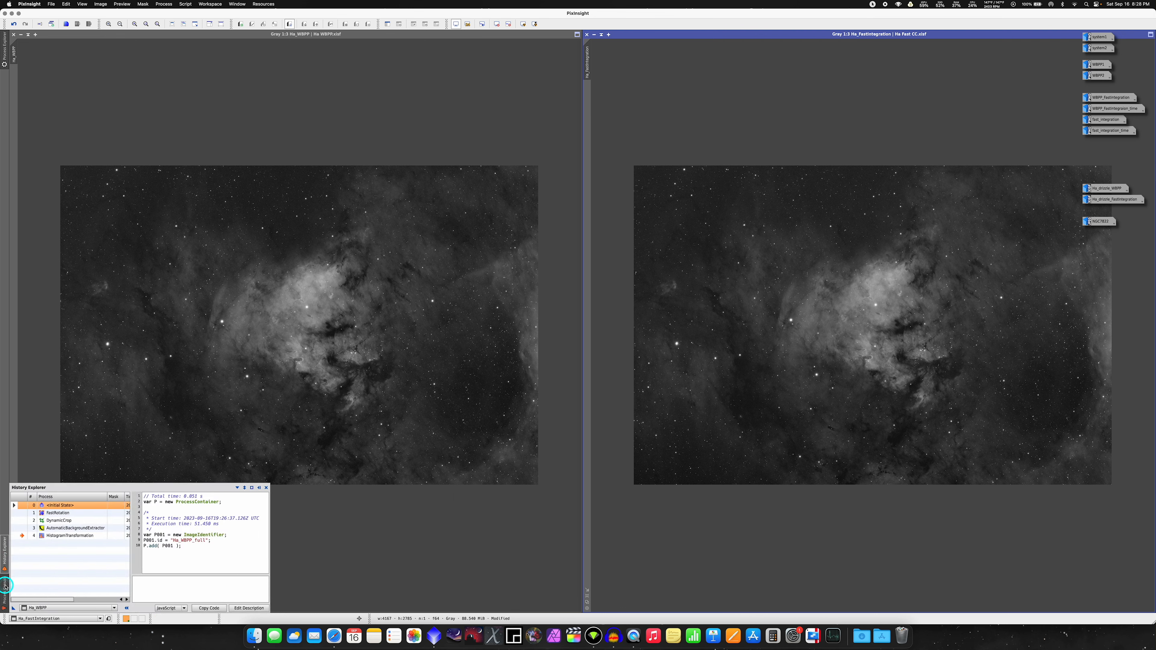
mouse_move(8, 577)
mouse_move(4, 553)
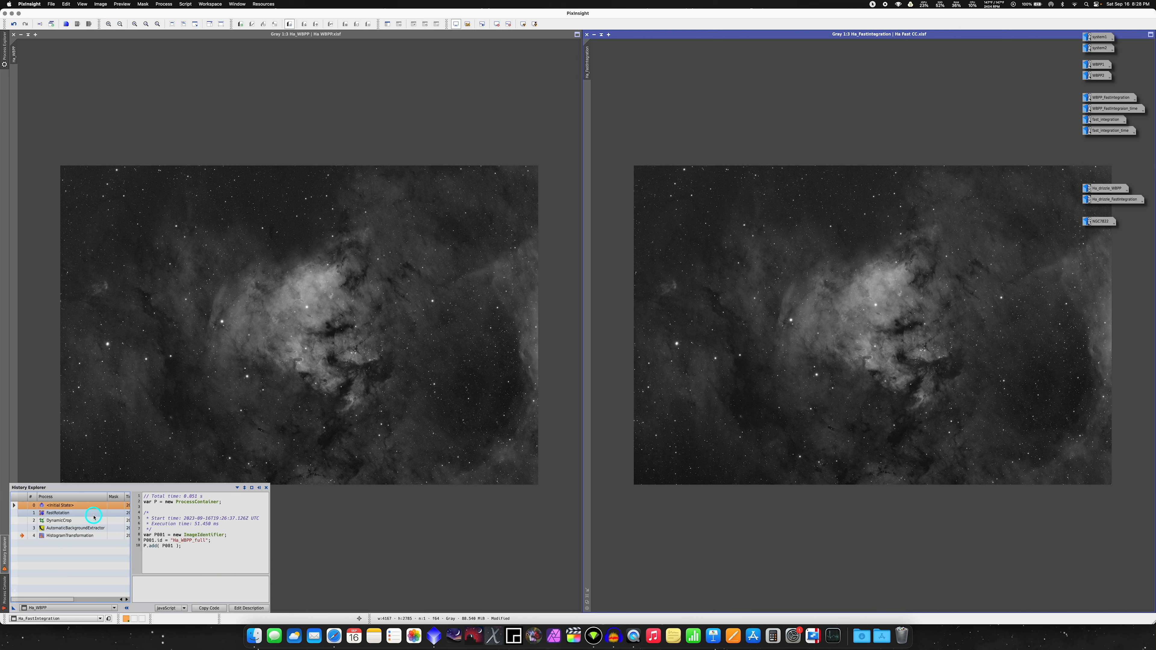
left_click(87, 527)
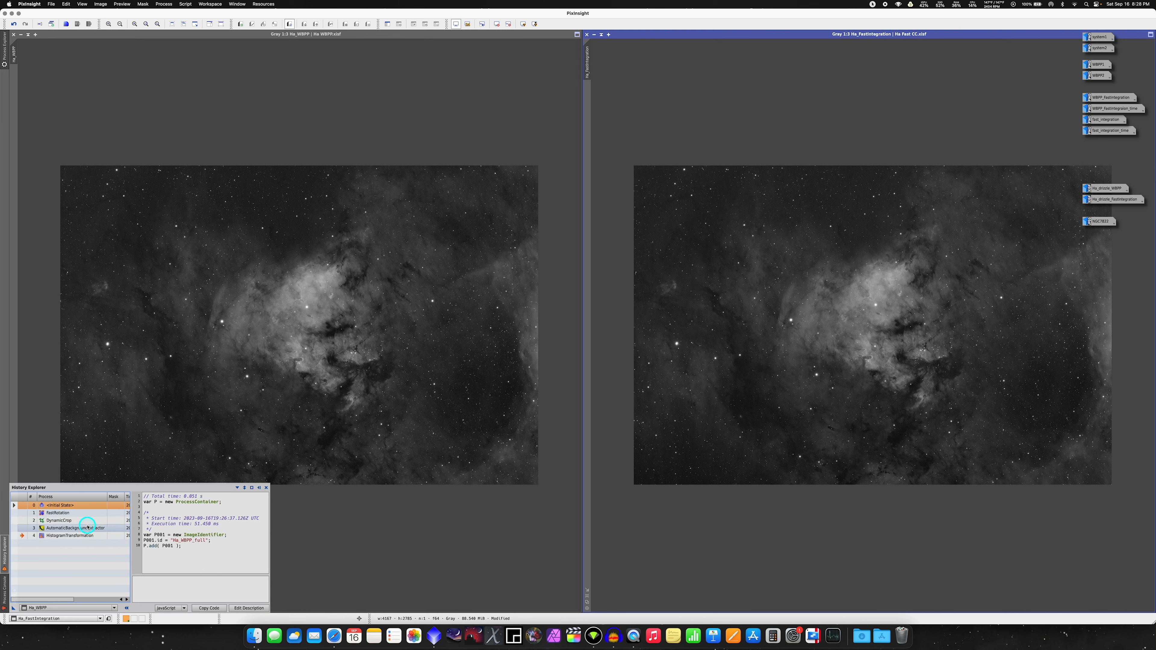
left_click(86, 535)
Step: Zoom Ha_FastIntegration to 2:1 on the bright nebula core and apply the same view to Ha_WBPP for comparison
left_click(786, 282)
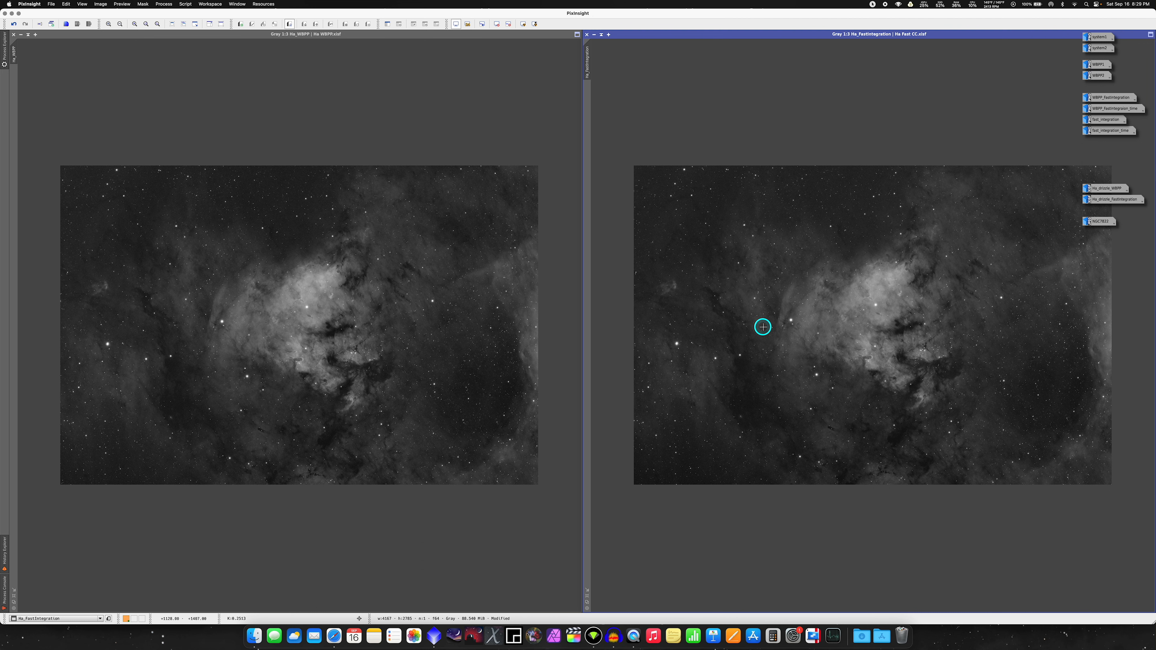
scroll(841, 305, "up", 3)
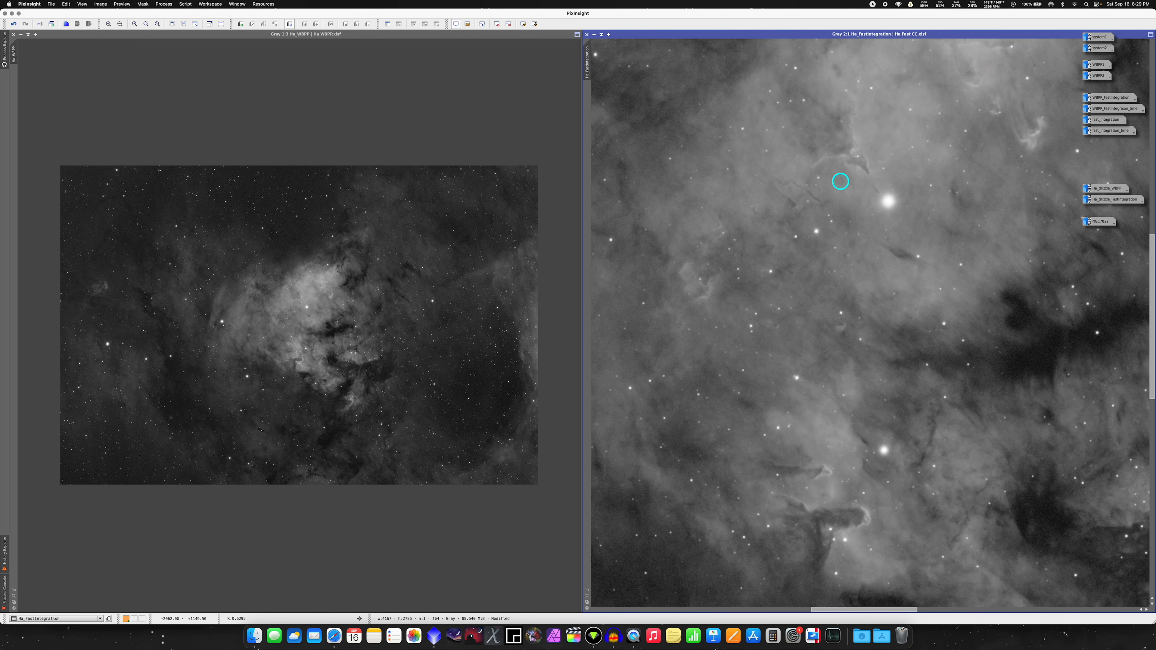
left_click_drag(586, 69, 10, 59)
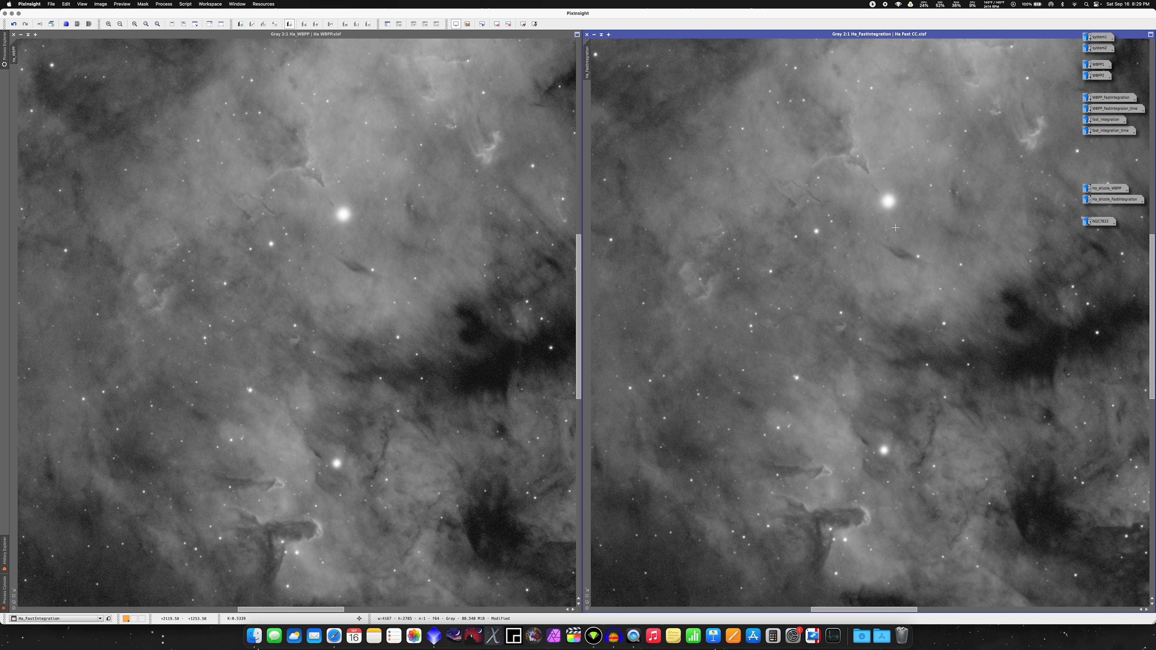
left_click(890, 228)
Step: Open the drizzled WBPP and FastIntegration Ha images and compare both at a matching 1:1 view of the nebula core
double_click(1105, 187)
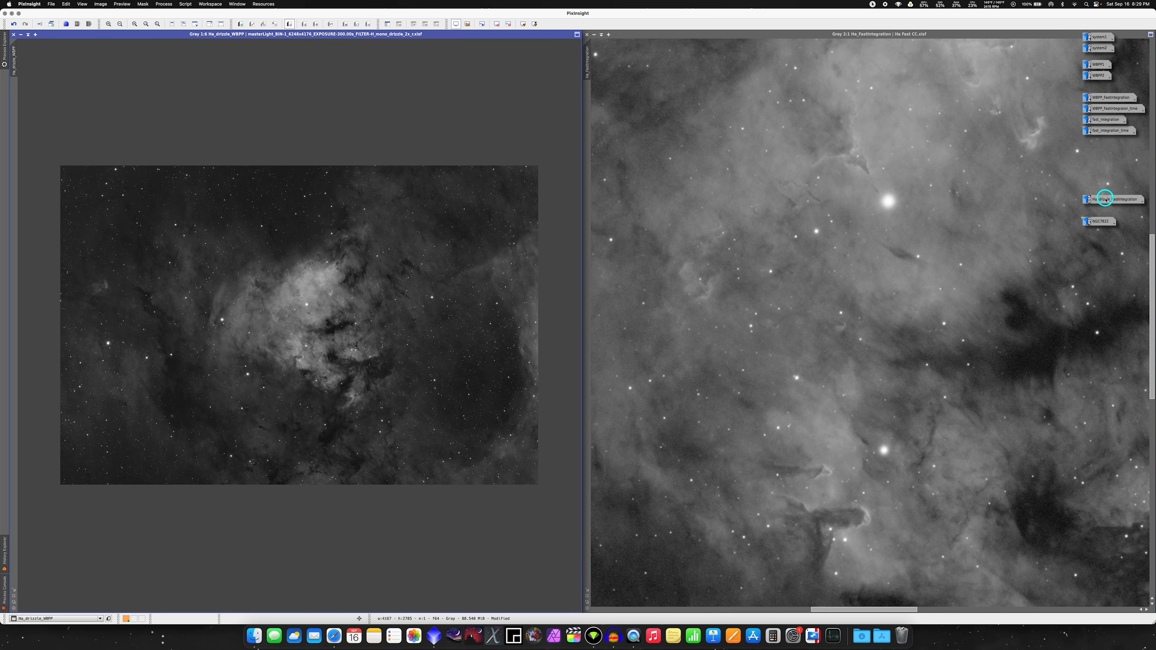
double_click(1106, 200)
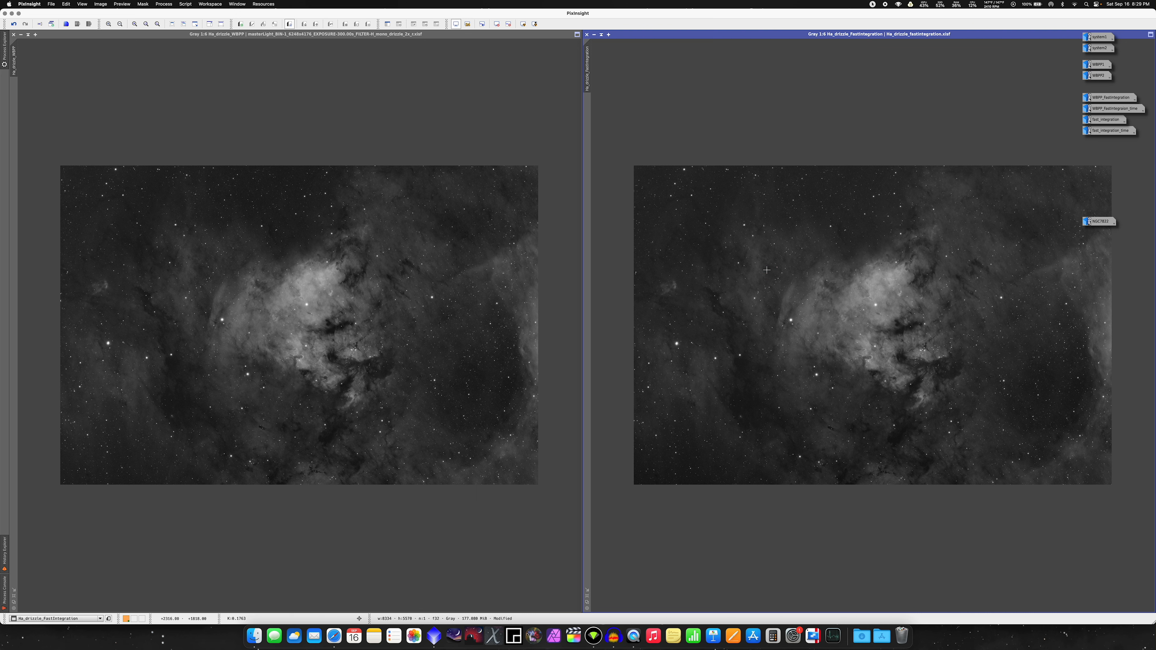
scroll(766, 270, "up", 5)
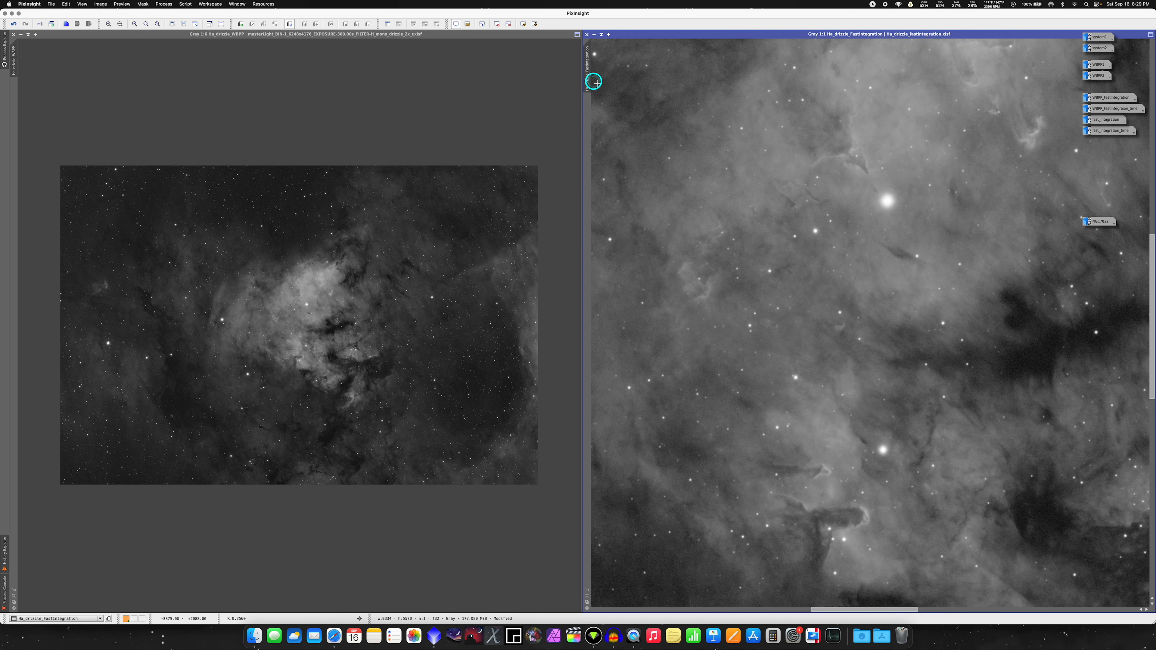
left_click_drag(589, 80, 17, 67)
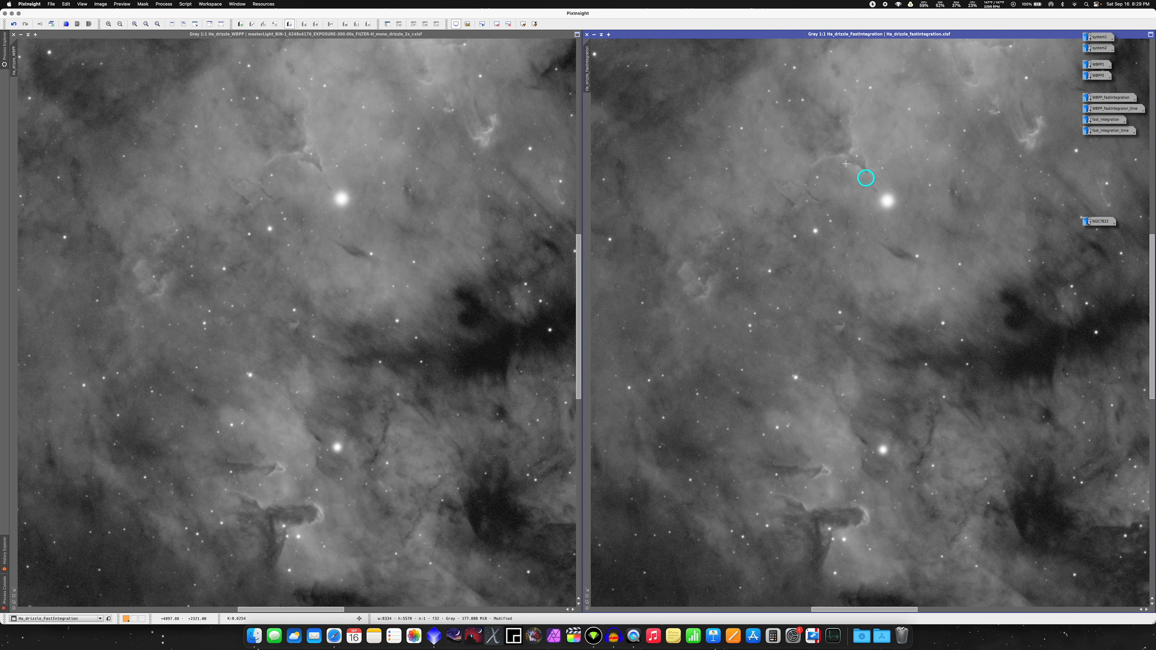